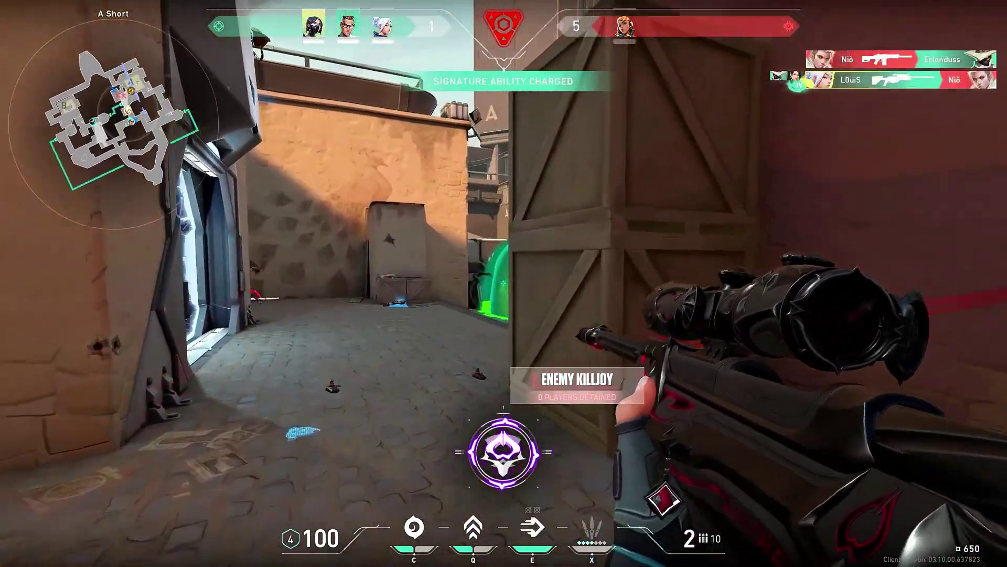
Snipe the enemy down the alley with the Operator, then switch to the knife and check the scoreboard.
{"action": "right_click", "coordinate": [503, 282]}
{"action": "left_click", "coordinate": [503, 283]}
{"action": "key", "text": "3"}
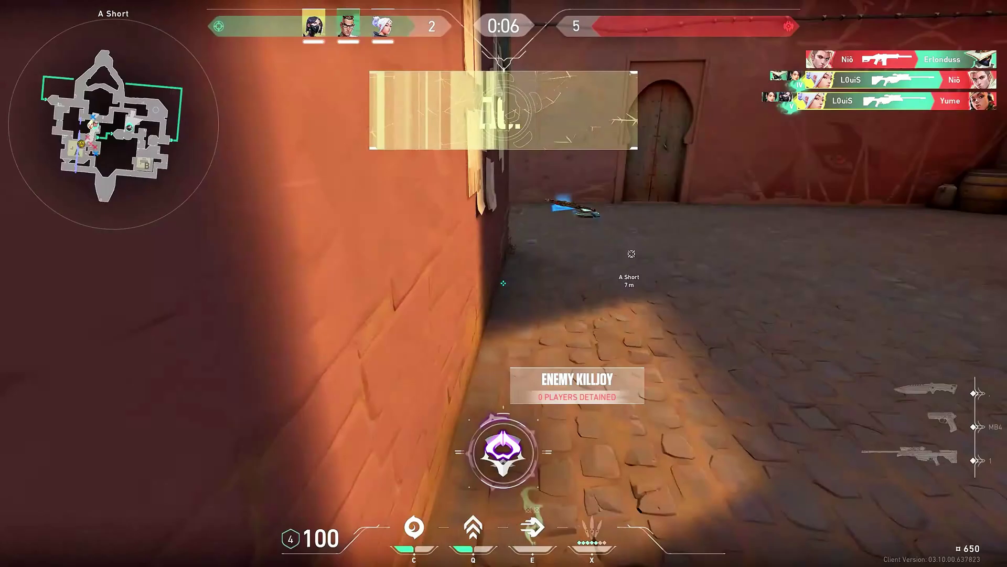
{"action": "key", "text": "Tab"}
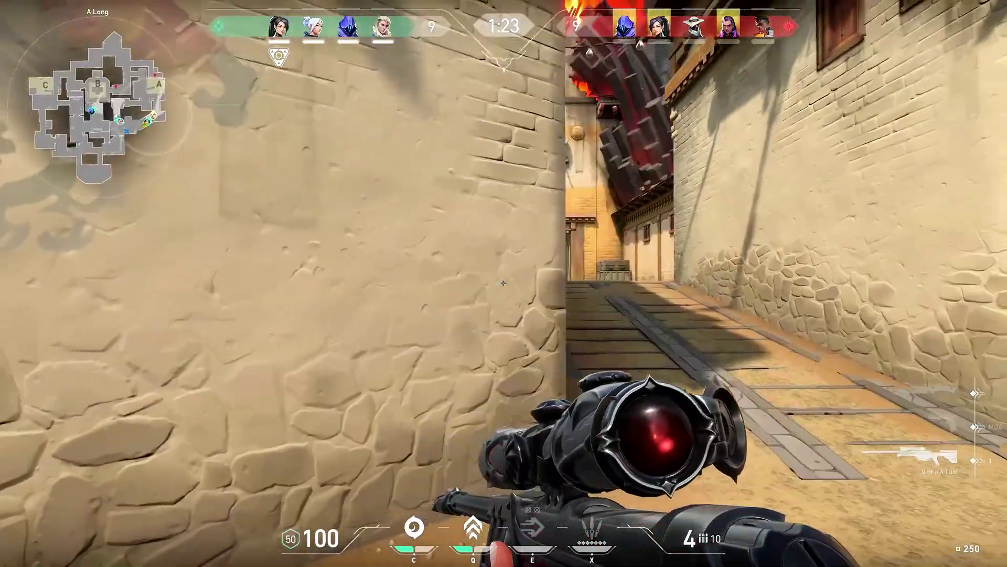
Scope in and shoot the enemy Reyna, then re-equip the Operator.
{"action": "right_click", "coordinate": [503, 283]}
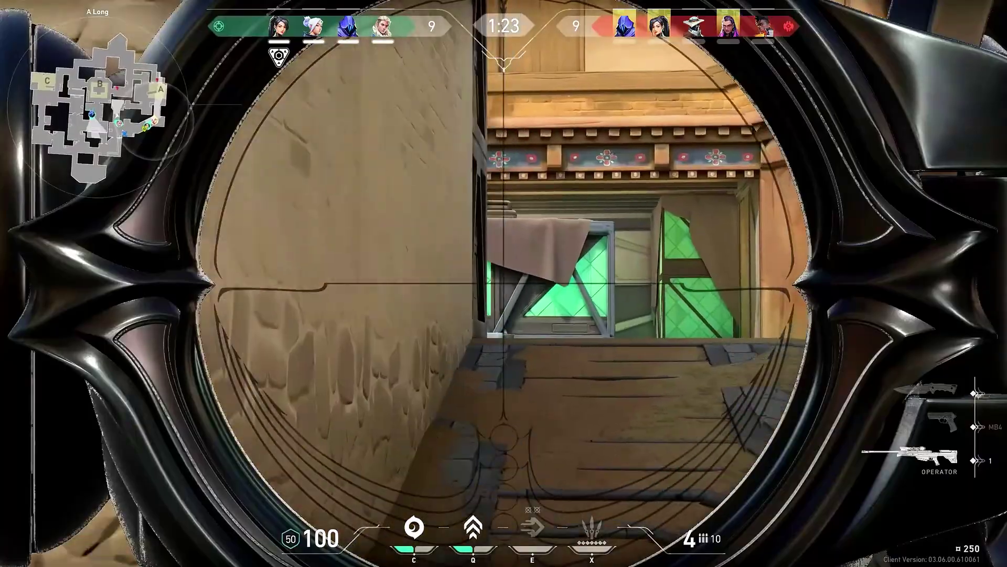
{"action": "left_click", "coordinate": [503, 283]}
{"action": "key", "text": "3"}
{"action": "key", "text": "1"}
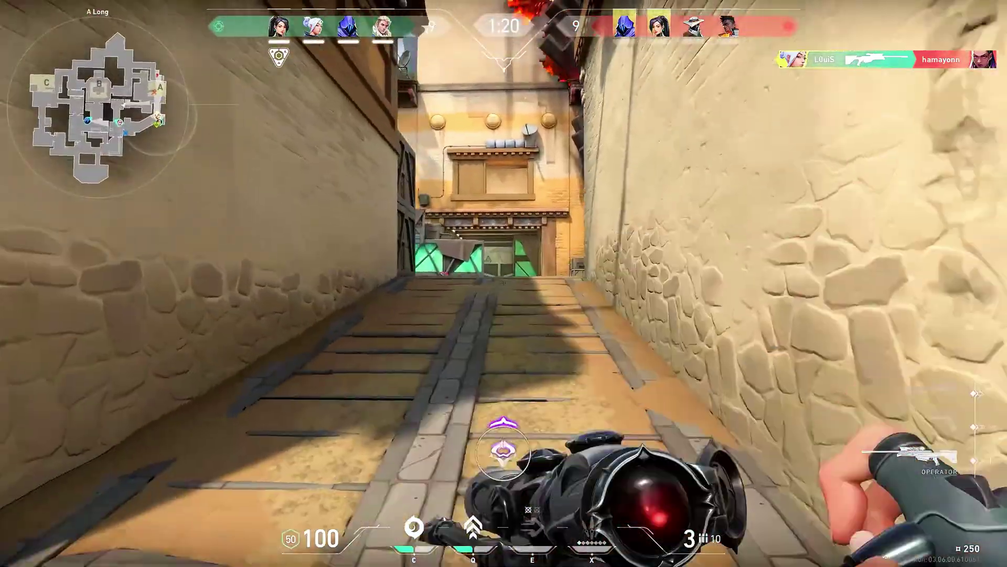
Hold C Site with the Operator and shoot the Phoenix on the stairs.
{"action": "right_click", "coordinate": [503, 283]}
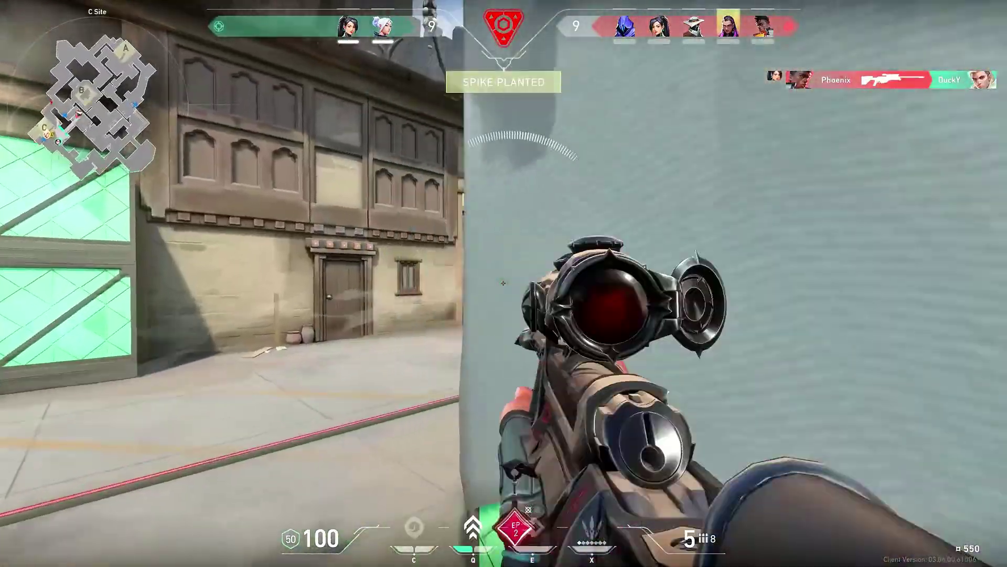
{"action": "right_click", "coordinate": [503, 283]}
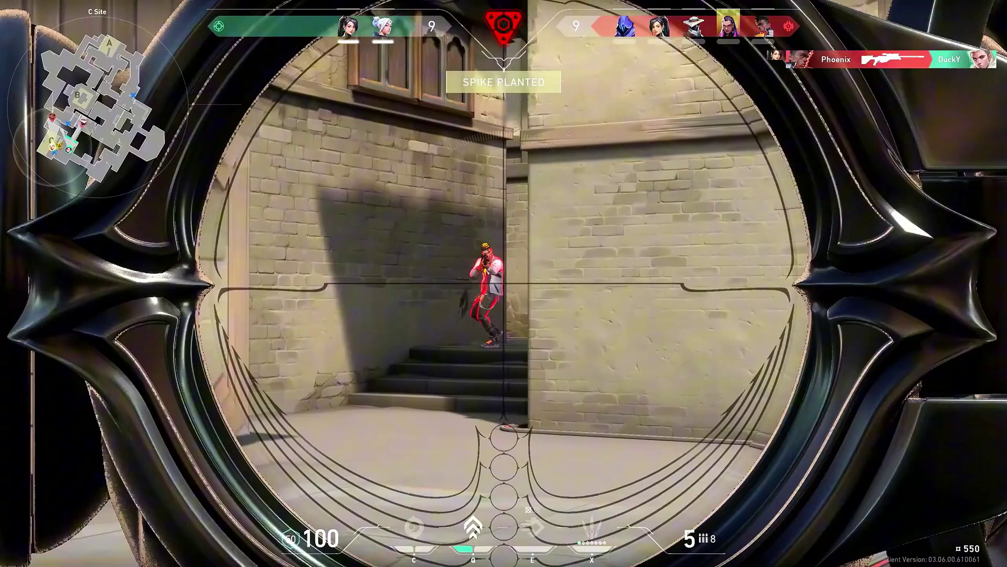
{"action": "left_click", "coordinate": [503, 282]}
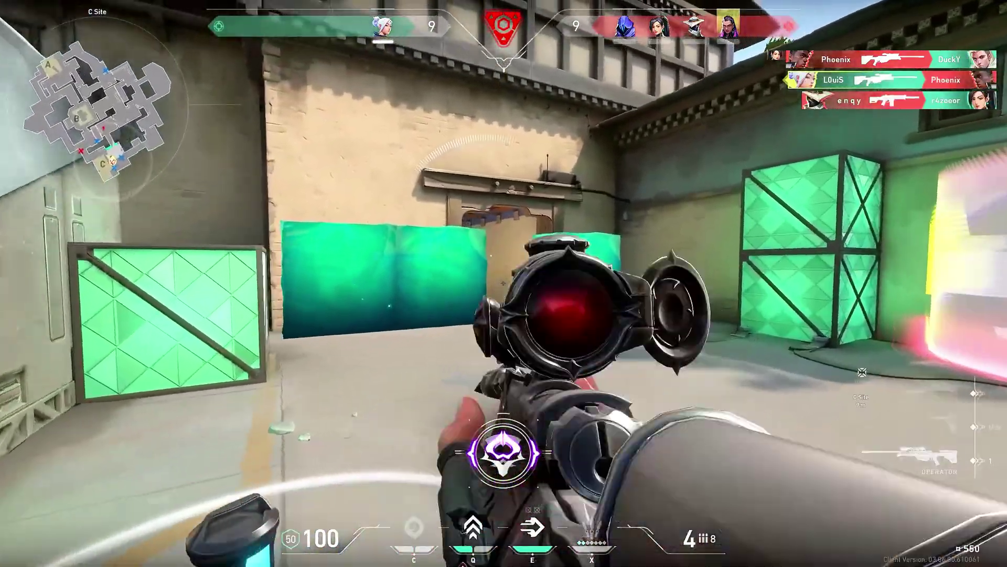
{"action": "right_click", "coordinate": [503, 282]}
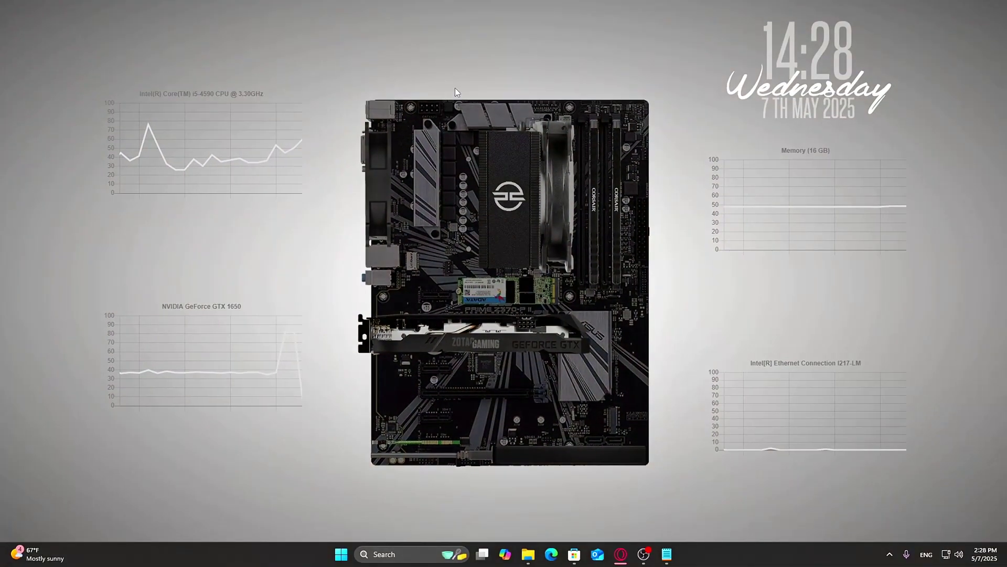
Launch NVIDIA Control Panel from the desktop menu and show launcher.exe's Program Settings features.
{"action": "right_click", "coordinate": [447, 42]}
{"action": "left_click", "coordinate": [503, 208]}
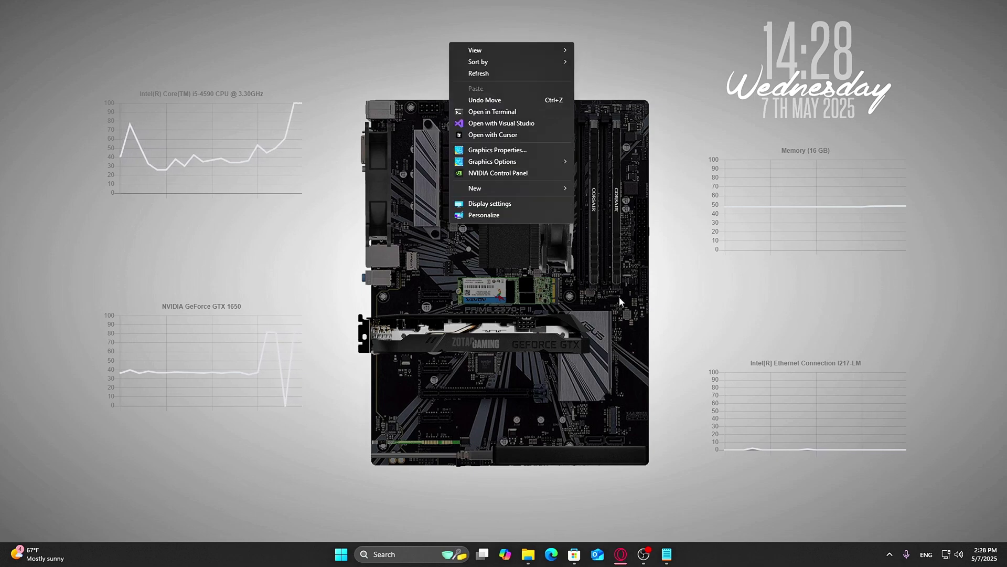
{"action": "left_click", "coordinate": [471, 175]}
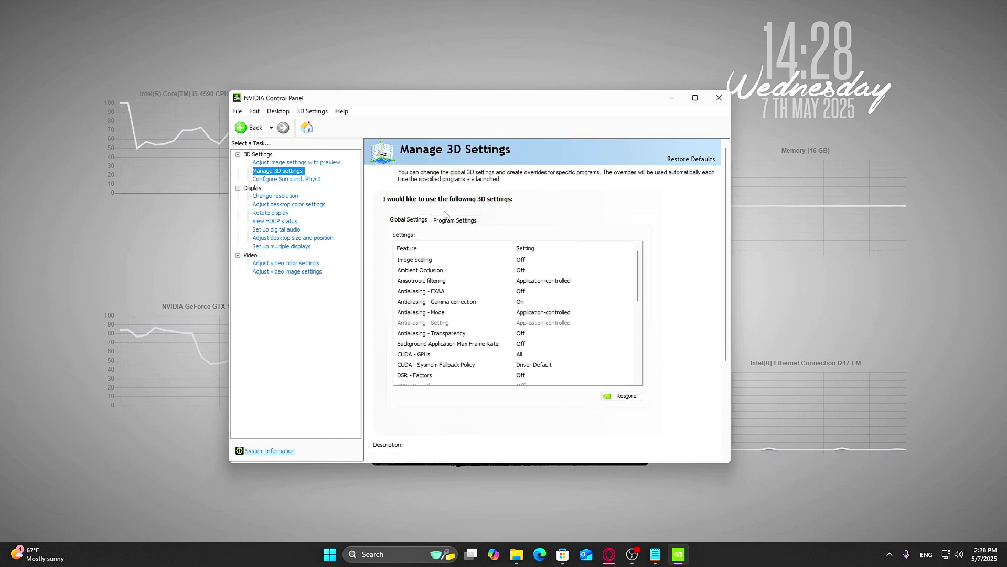
{"action": "left_click", "coordinate": [452, 221]}
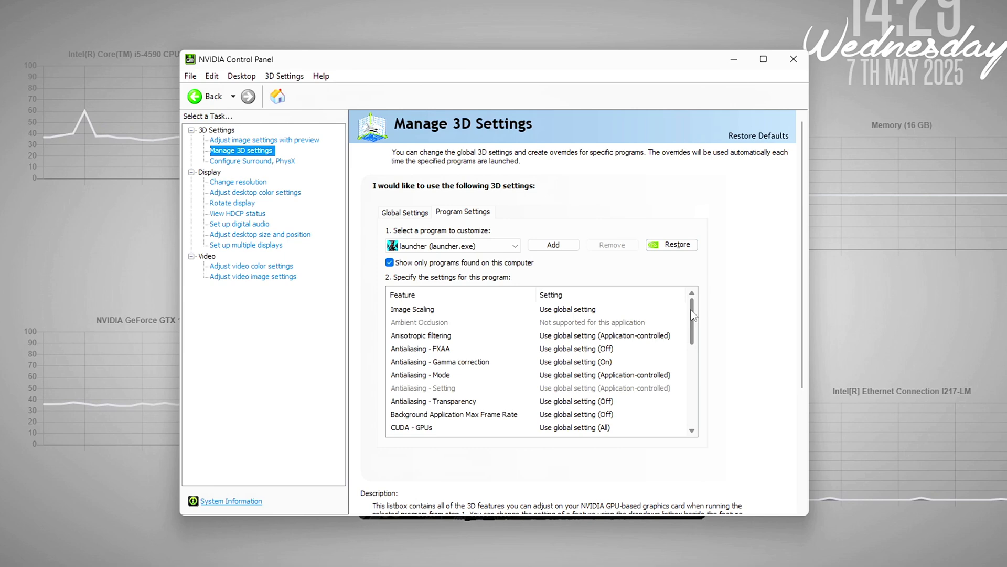
{"action": "left_click_drag", "start_coordinate": [691, 315], "coordinate": [672, 355]}
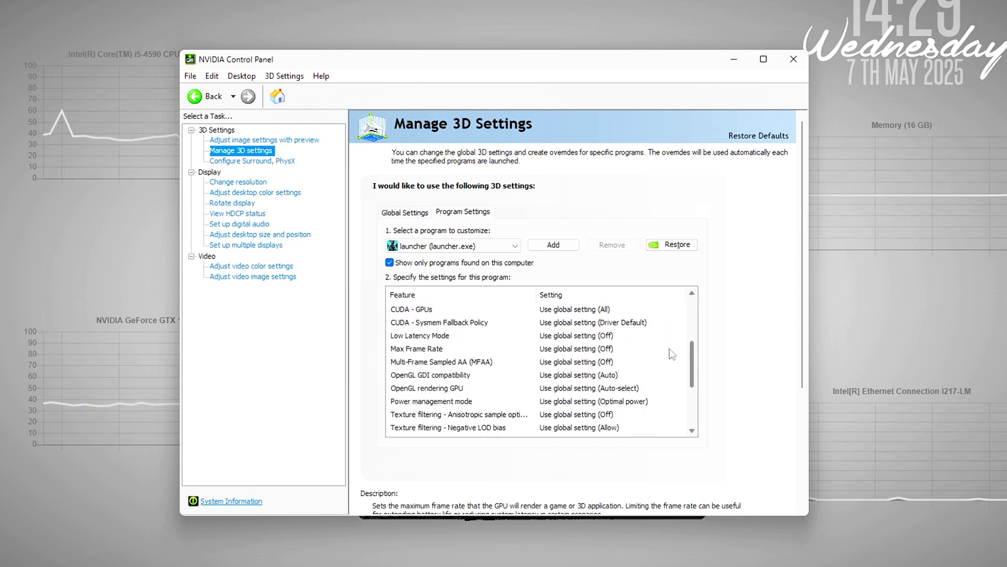
Set launcher.exe's Low Latency Mode override to Ultra.
{"action": "left_click", "coordinate": [588, 335]}
{"action": "left_click", "coordinate": [588, 335]}
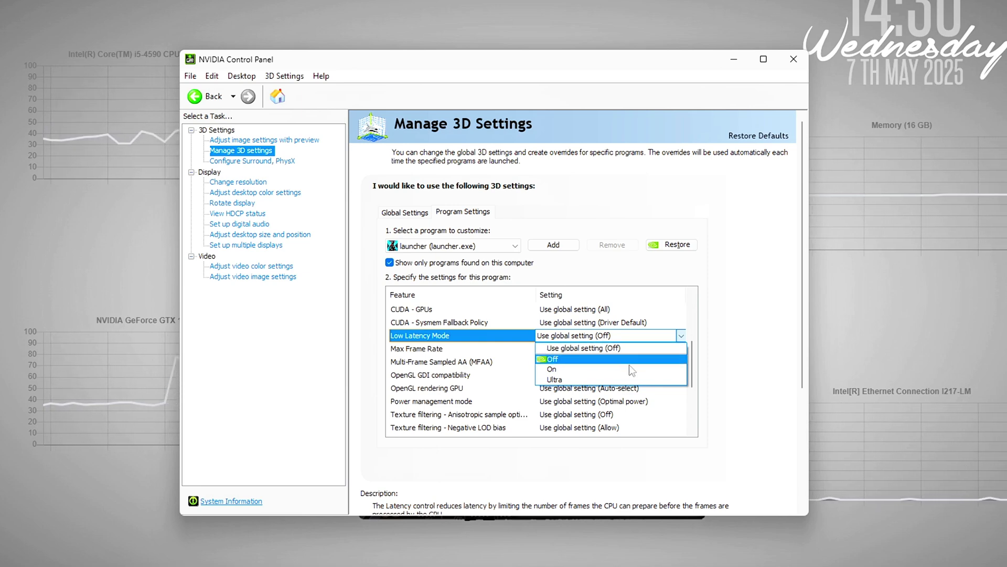
{"action": "left_click", "coordinate": [590, 376]}
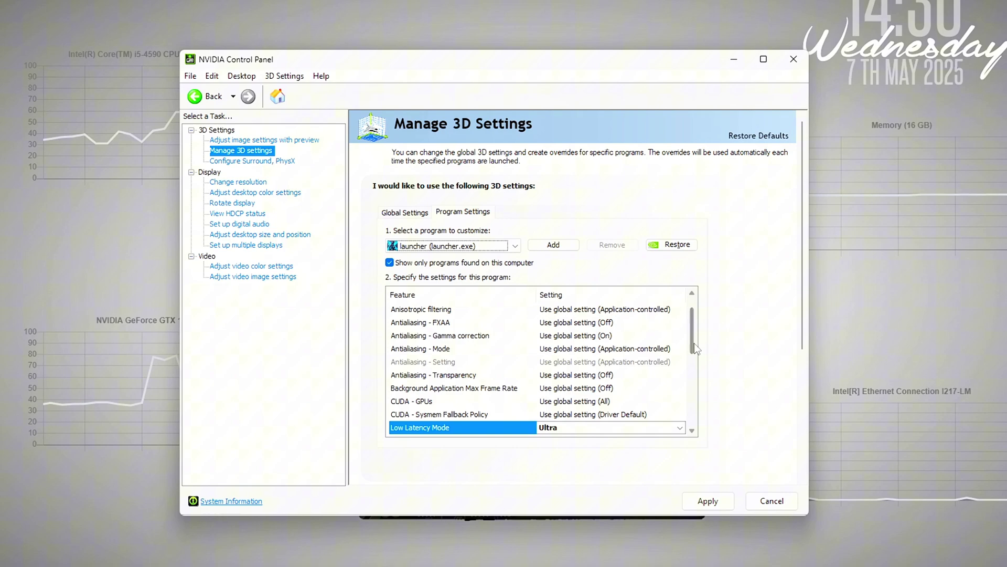
{"action": "left_click_drag", "start_coordinate": [695, 347], "coordinate": [693, 370]}
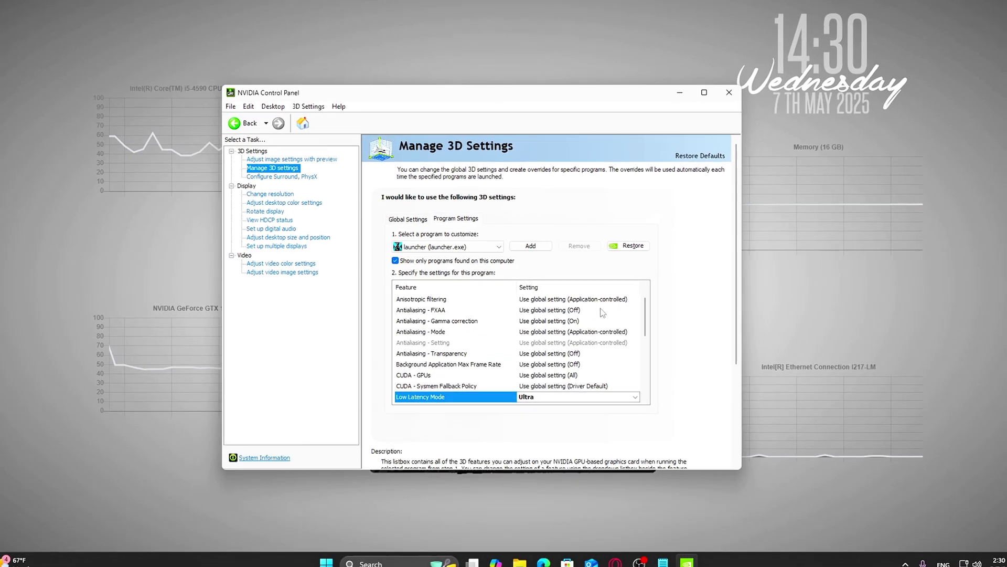
{"action": "scroll", "coordinate": [605, 310], "scroll_direction": "down", "scroll_amount": 2}
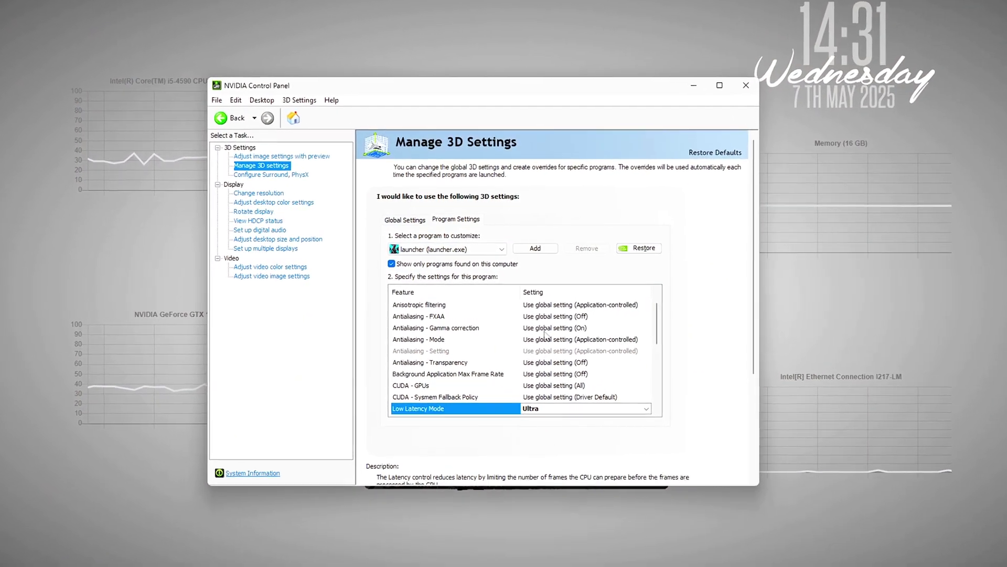
Switch to the Global Settings tab and choose Ultra for Low Latency Mode.
{"action": "left_click", "coordinate": [406, 219]}
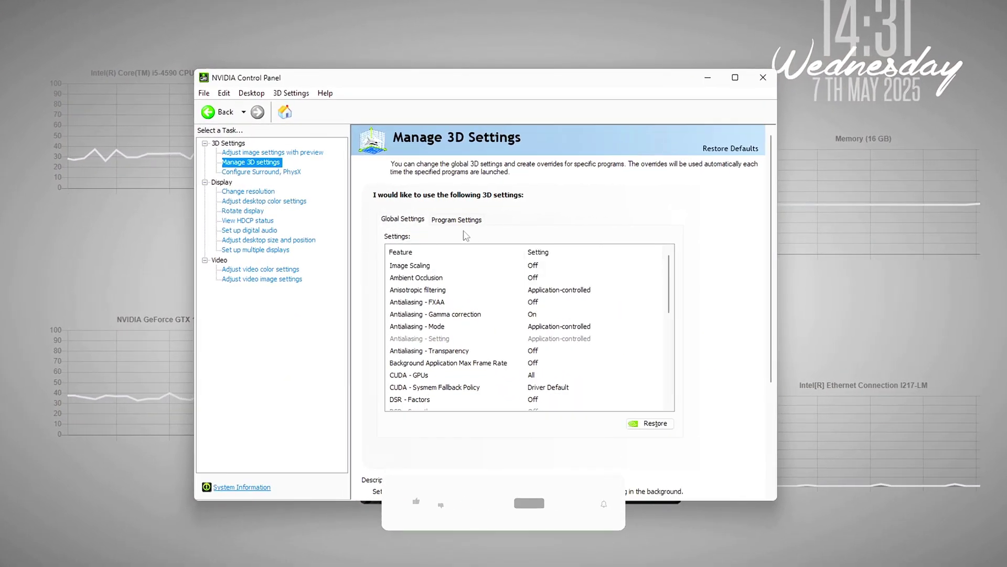
{"action": "left_click_drag", "start_coordinate": [668, 273], "coordinate": [668, 327]}
{"action": "left_click", "coordinate": [509, 298]}
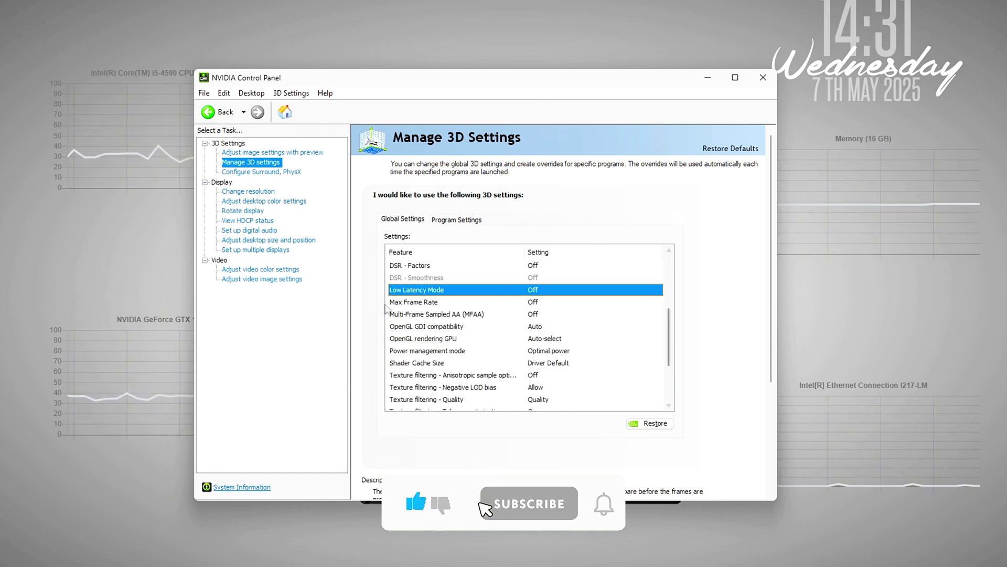
{"action": "left_click", "coordinate": [508, 298]}
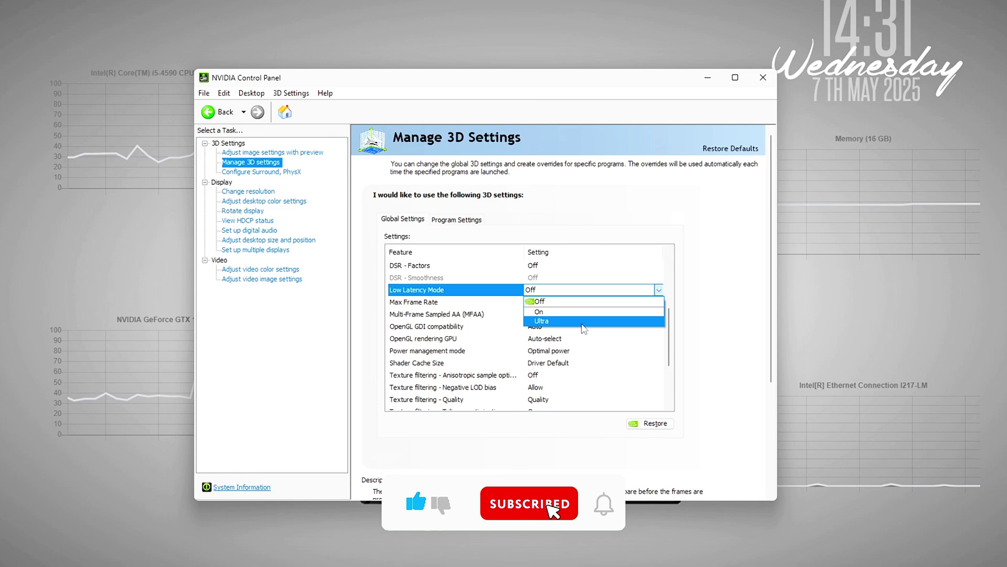
{"action": "left_click", "coordinate": [540, 321]}
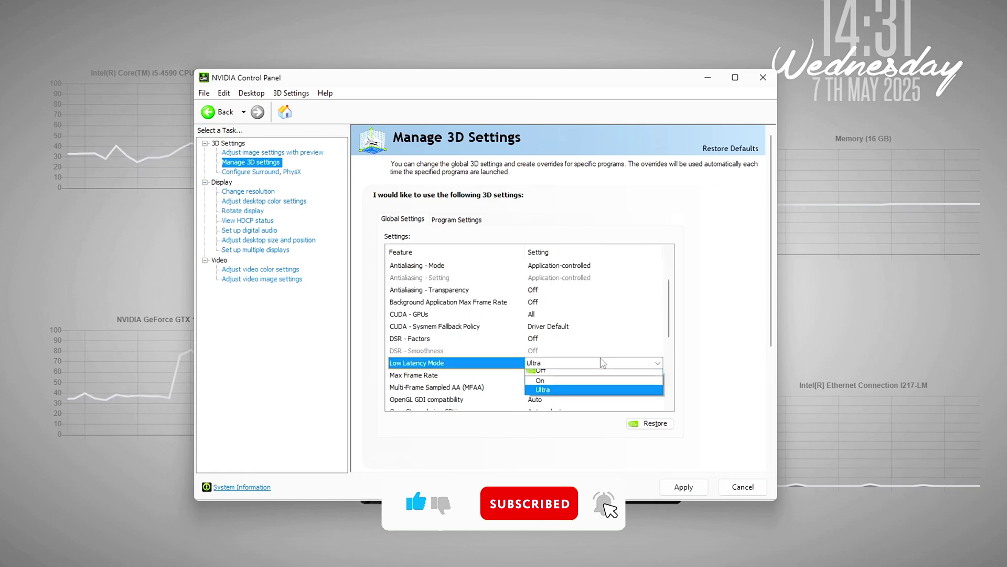
{"action": "left_click", "coordinate": [541, 397]}
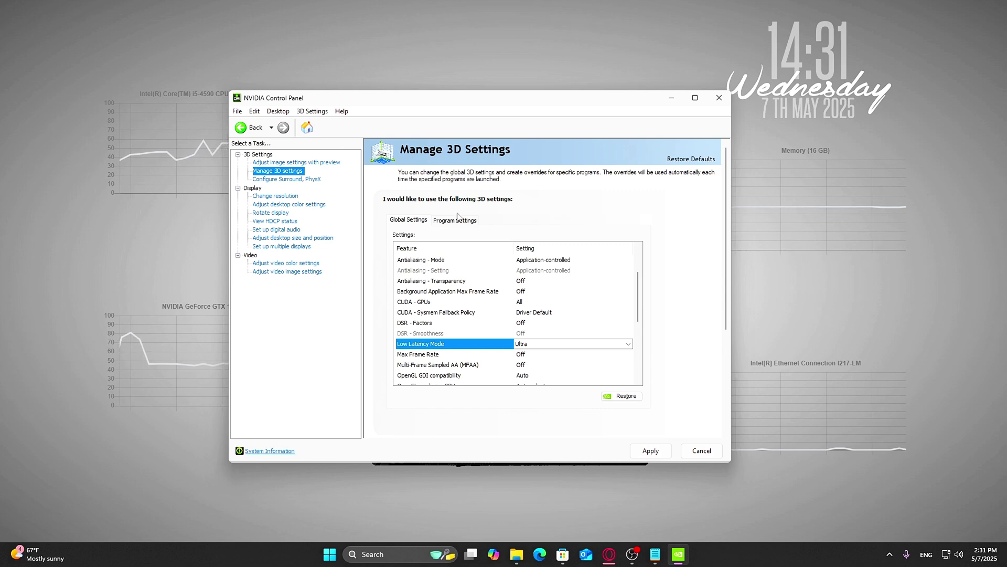
{"action": "left_click", "coordinate": [456, 220]}
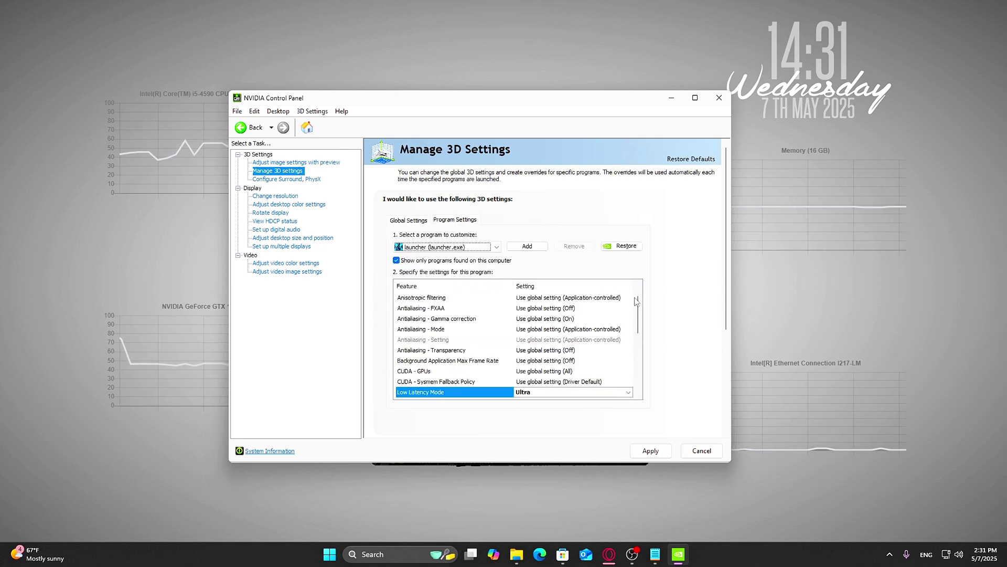
{"action": "left_click_drag", "start_coordinate": [636, 300], "coordinate": [637, 319]}
{"action": "left_click", "coordinate": [459, 248]}
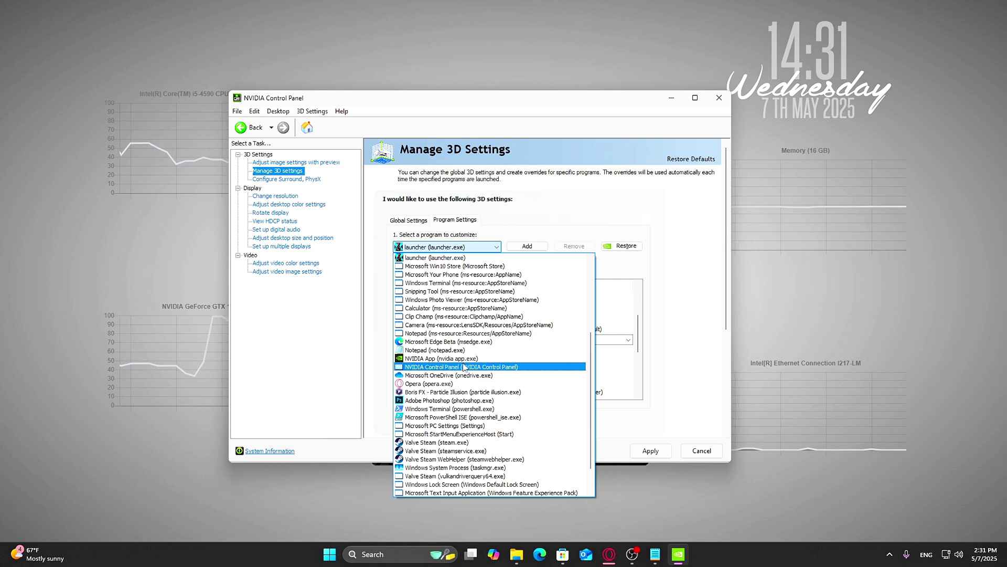
{"action": "left_click", "coordinate": [444, 384]}
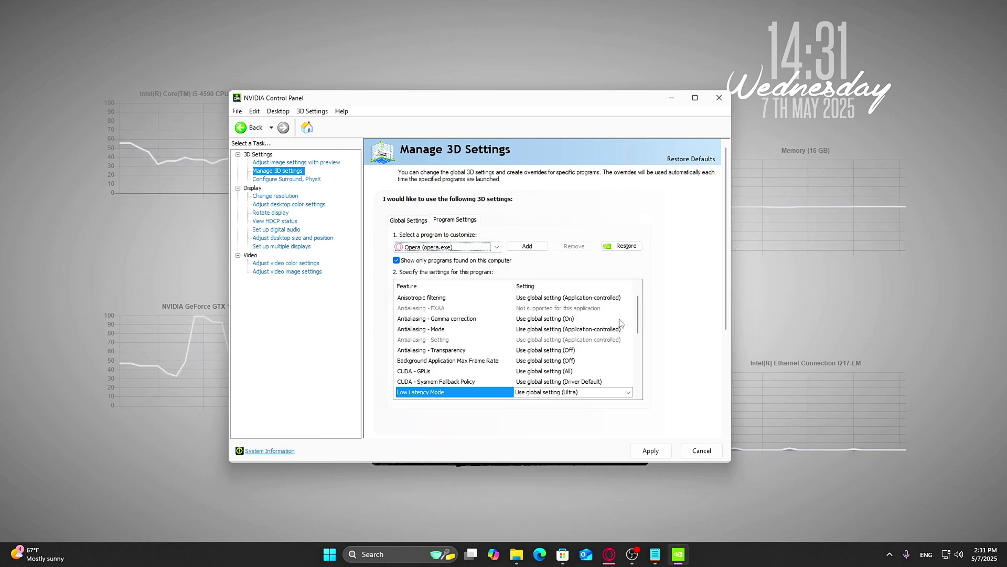
{"action": "left_click_drag", "start_coordinate": [640, 312], "coordinate": [641, 343]}
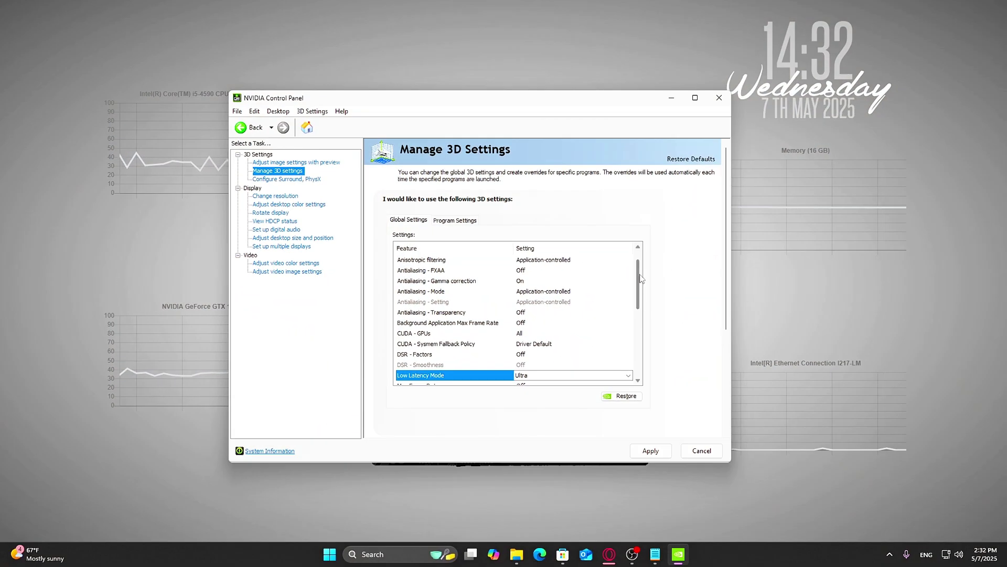
{"action": "scroll", "coordinate": [639, 254], "scroll_direction": "up", "scroll_amount": 1}
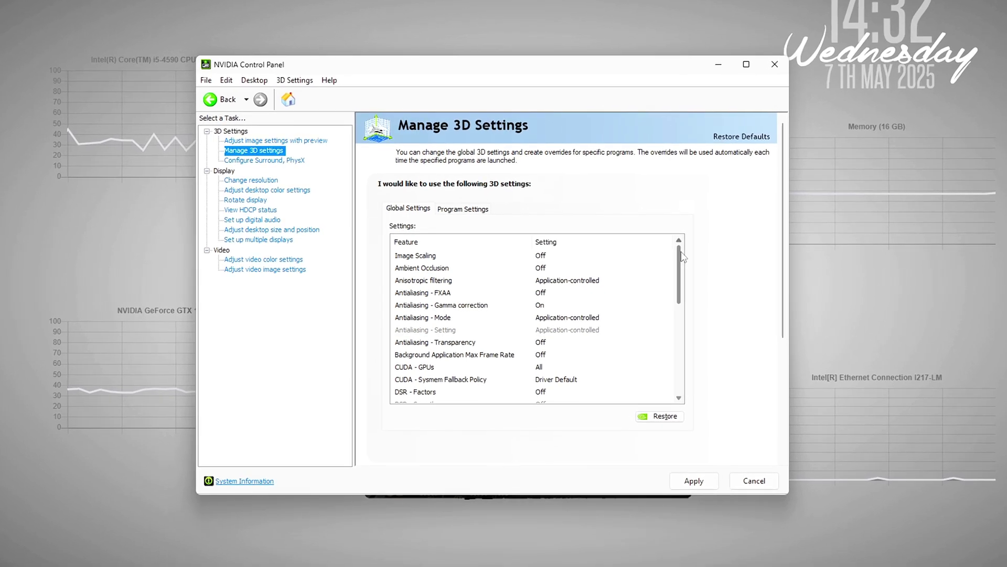
Change the global Power management mode dropdown to Prefer maximum performance.
{"action": "left_click_drag", "start_coordinate": [677, 257], "coordinate": [678, 317]}
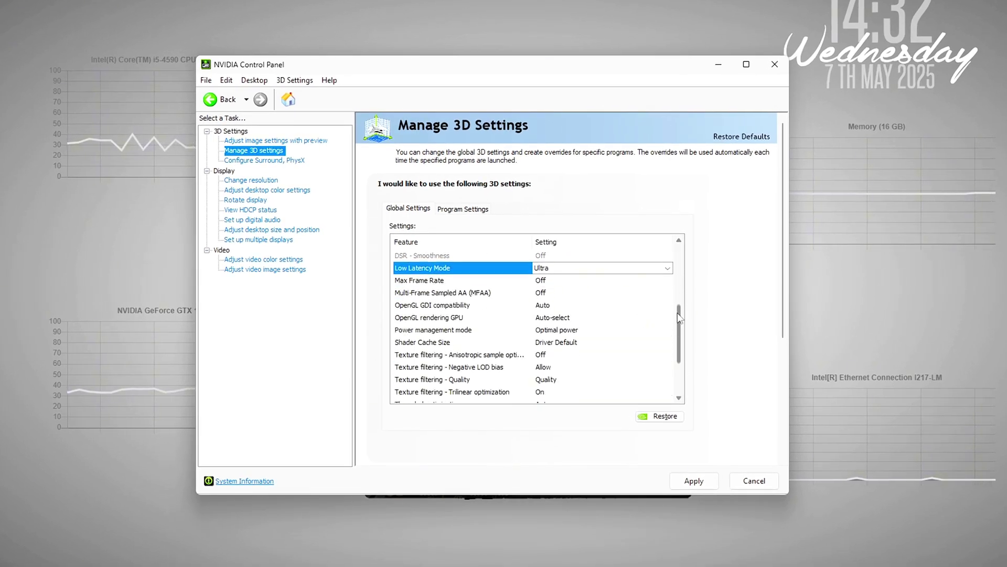
{"action": "left_click", "coordinate": [517, 331]}
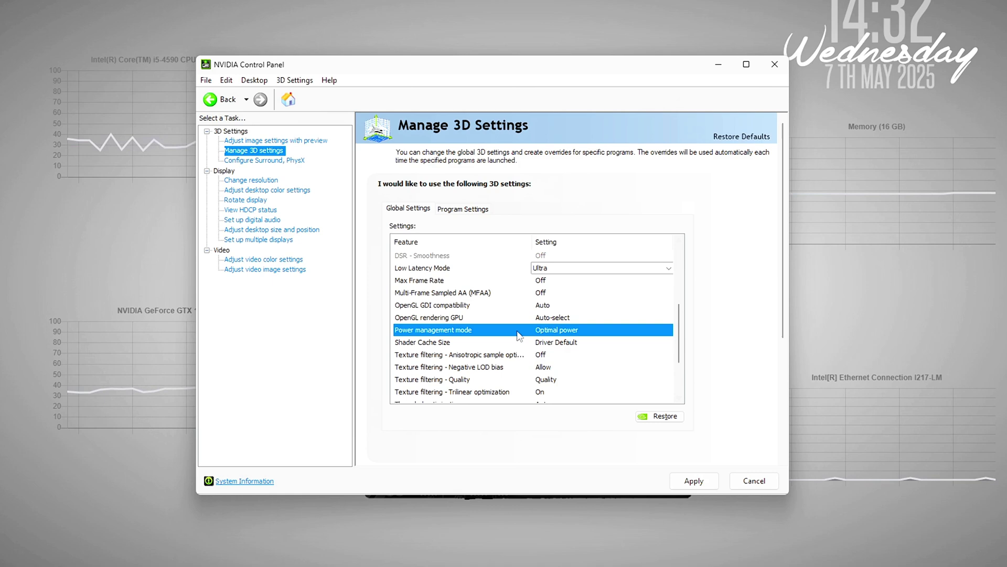
{"action": "left_click", "coordinate": [546, 331]}
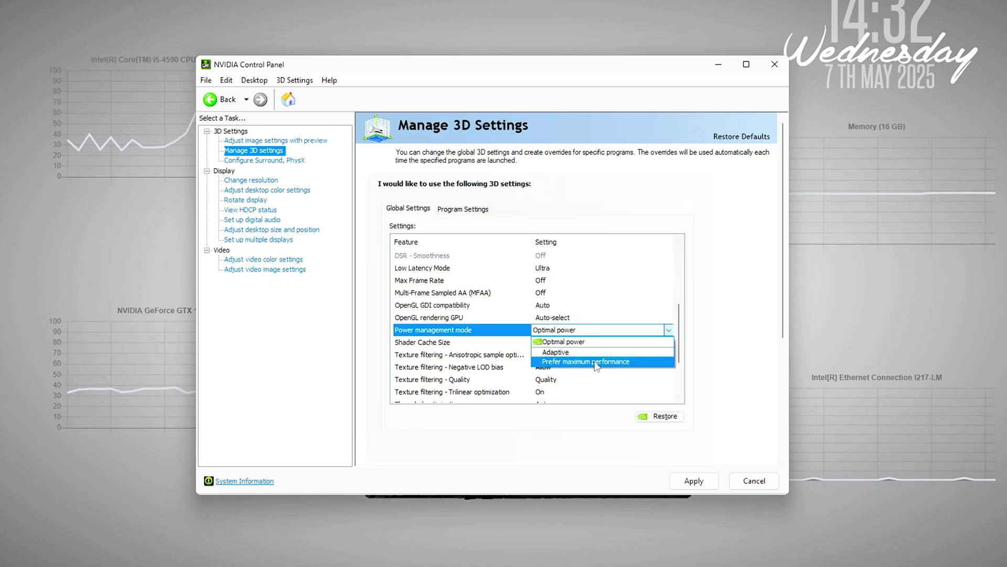
{"action": "left_click", "coordinate": [538, 361]}
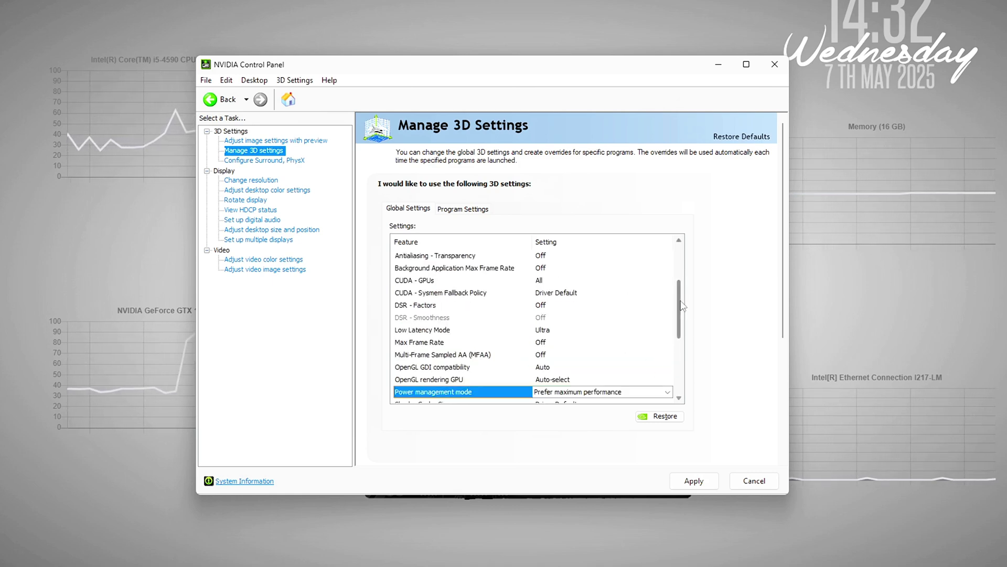
{"action": "left_click_drag", "start_coordinate": [682, 306], "coordinate": [681, 331]}
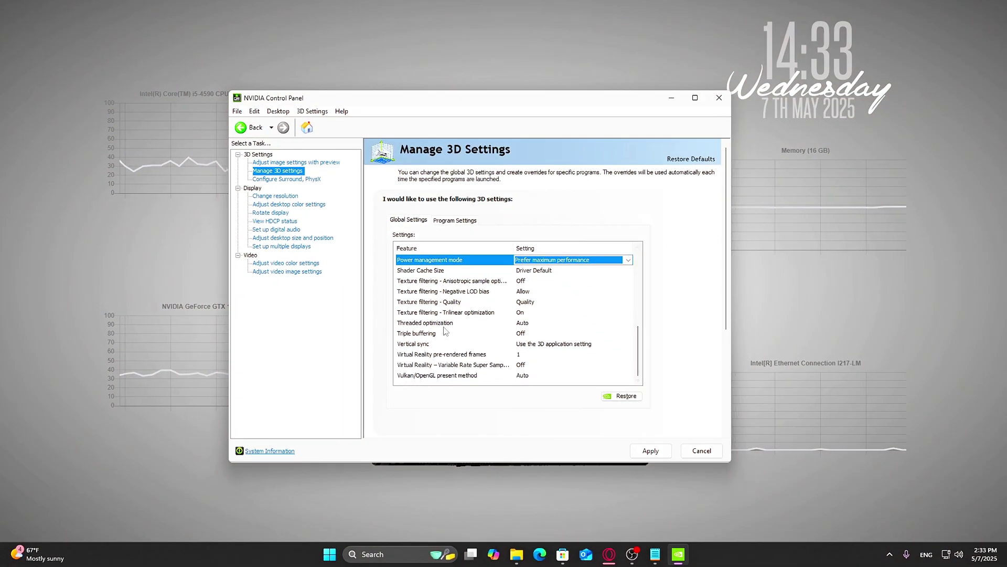
Change the global Threaded optimization dropdown to On.
{"action": "left_click", "coordinate": [481, 324]}
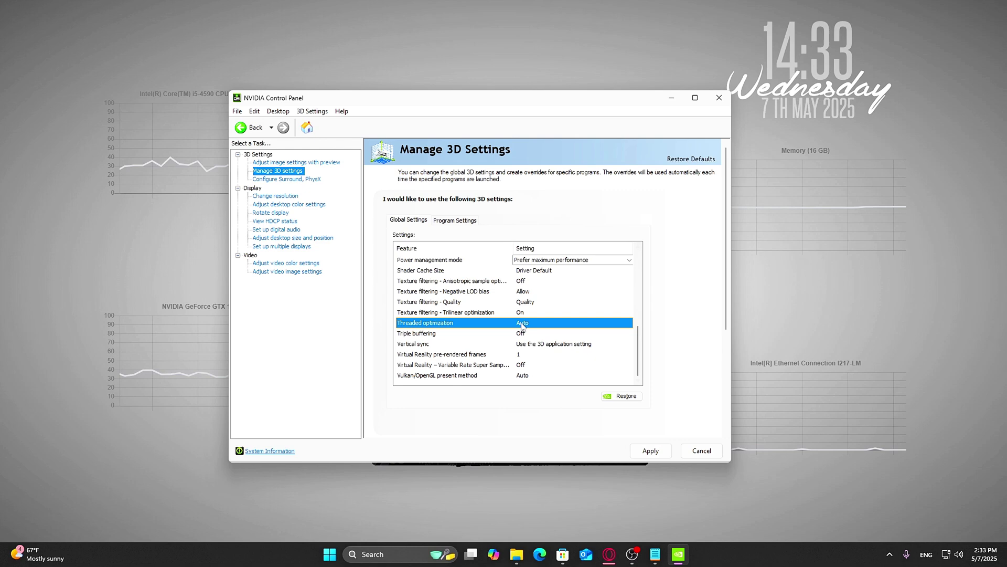
{"action": "left_click", "coordinate": [522, 325]}
{"action": "left_click", "coordinate": [543, 349]}
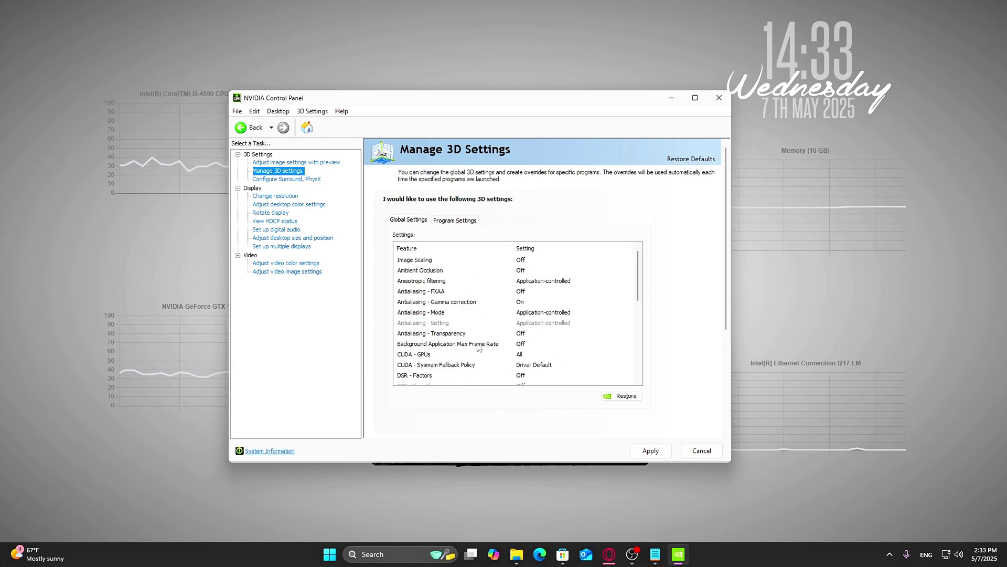
{"action": "scroll", "coordinate": [640, 324], "scroll_direction": "down", "scroll_amount": 1}
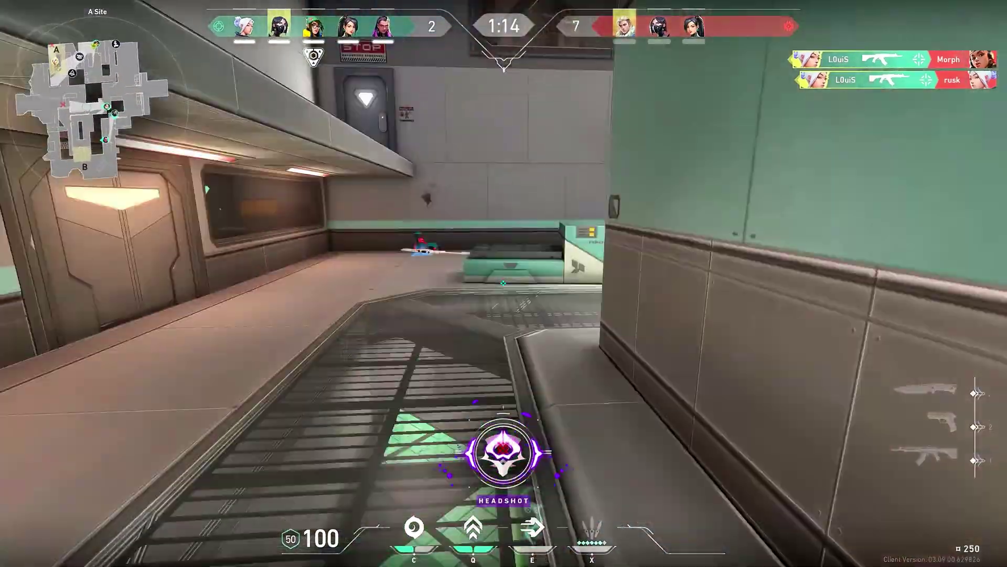
Teleport to a new spot, then snipe the enemy down the corridor with the Operator.
{"action": "key", "text": "e"}
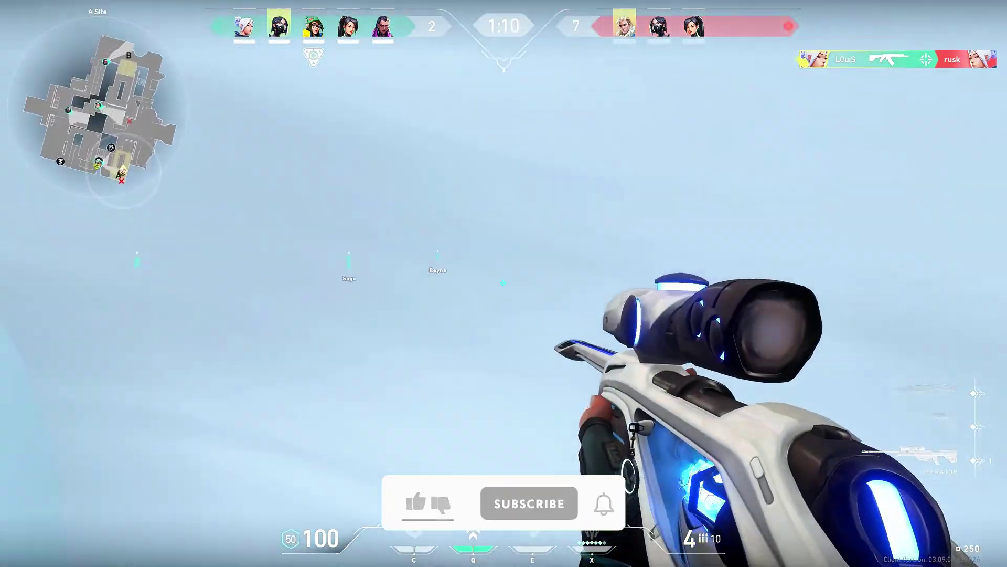
{"action": "right_click", "coordinate": [504, 283]}
{"action": "left_click", "coordinate": [503, 283]}
{"action": "key", "text": "x"}
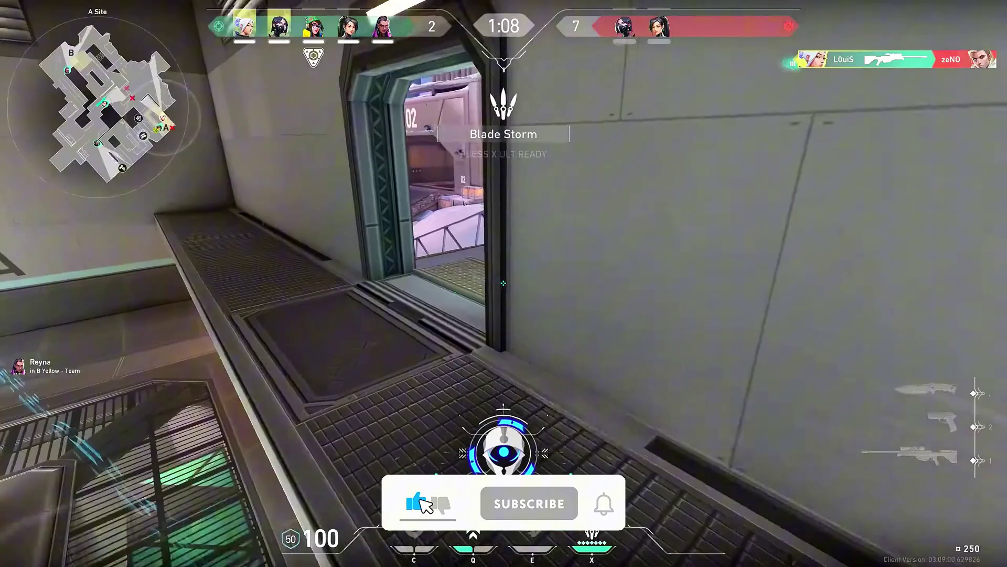